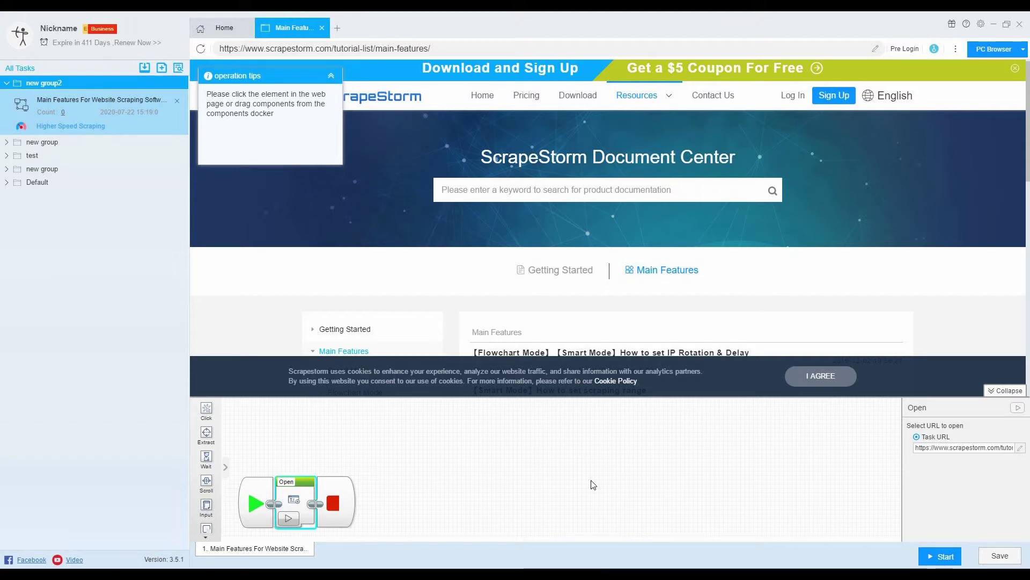
click(565, 192)
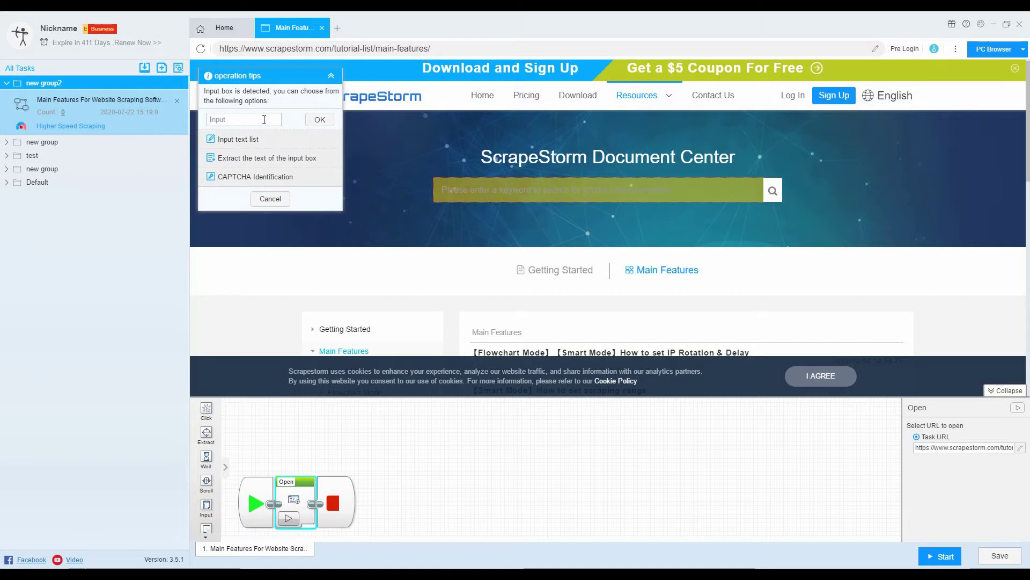
click(291, 139)
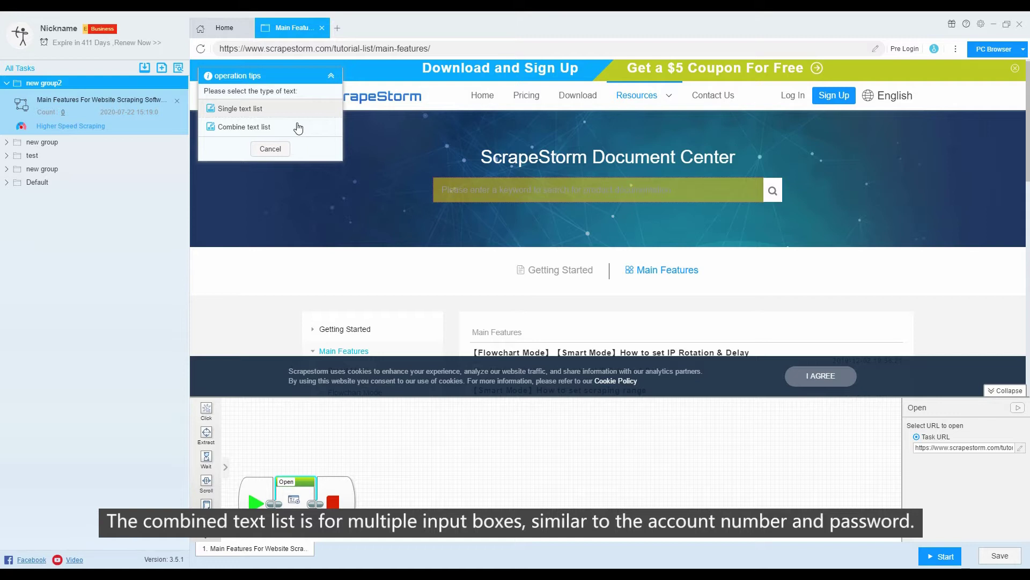
click(270, 149)
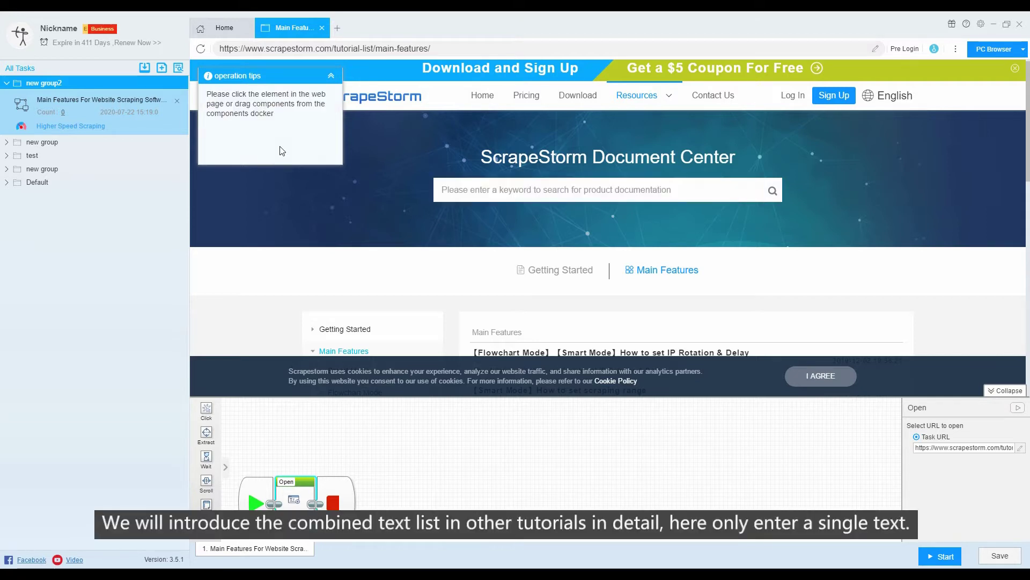
Step: Add an input action that enters "smart" into the document search box on the web page
click(476, 189)
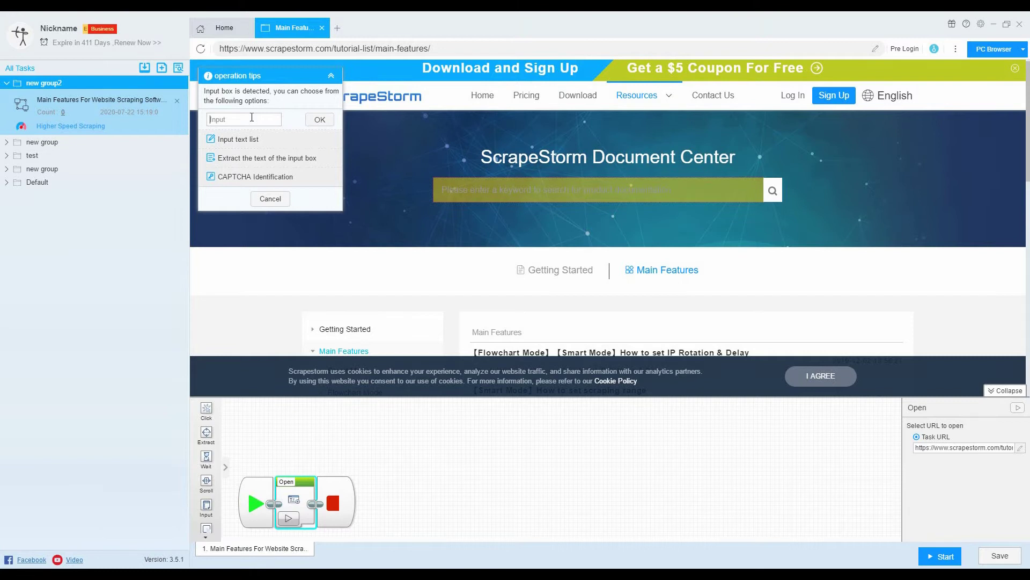
text(smart)
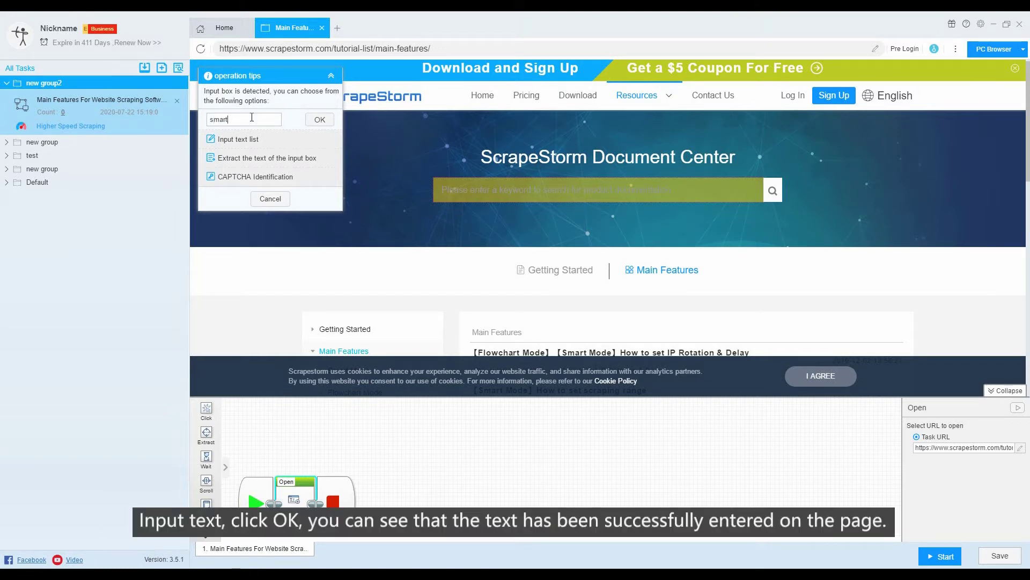
click(321, 121)
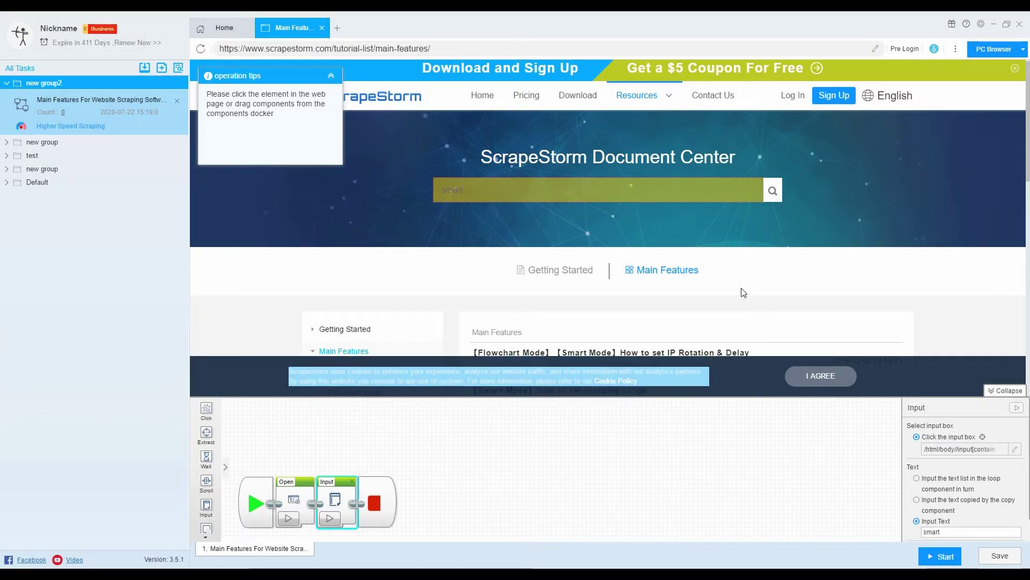
Step: Add a click action on the entire search button beside the search box to run the search
click(776, 198)
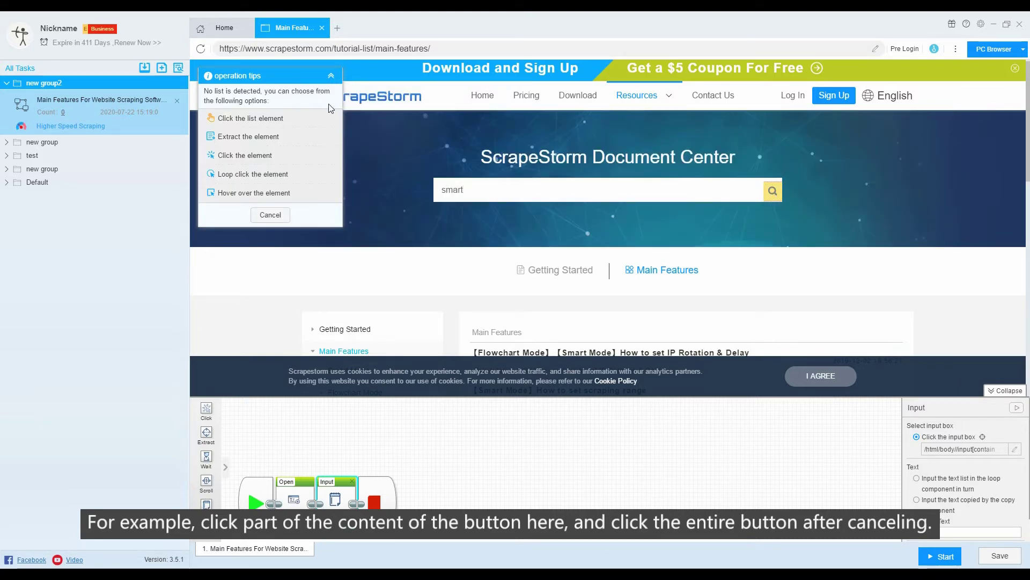
click(775, 203)
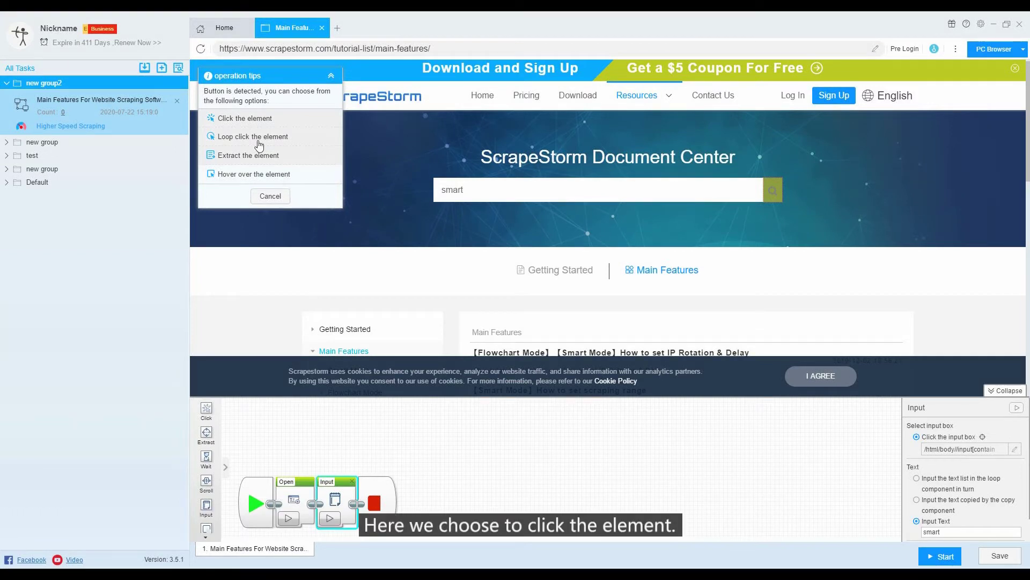
click(268, 118)
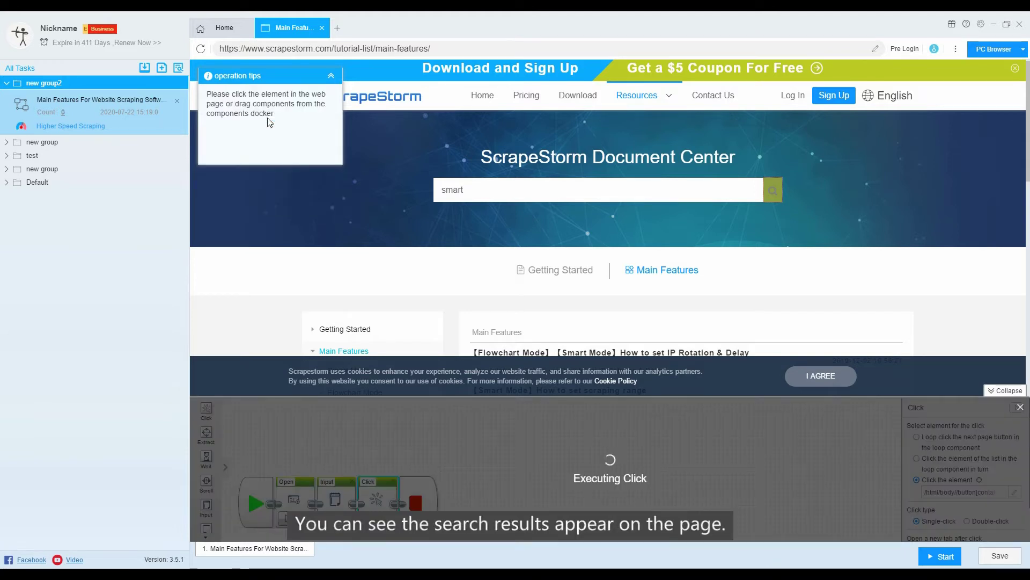
scroll(477, 177, down, 2)
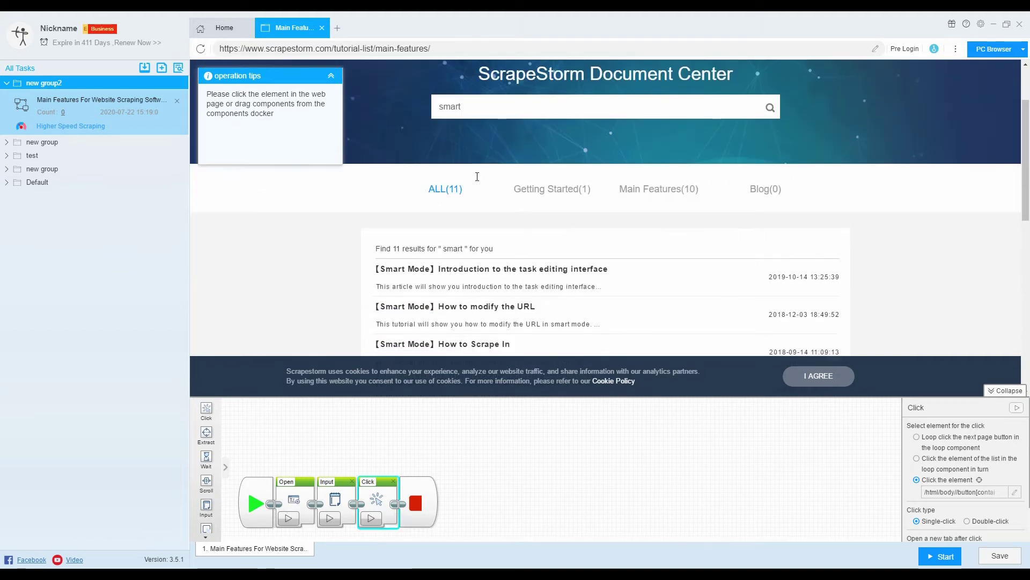
scroll(477, 177, down, 3)
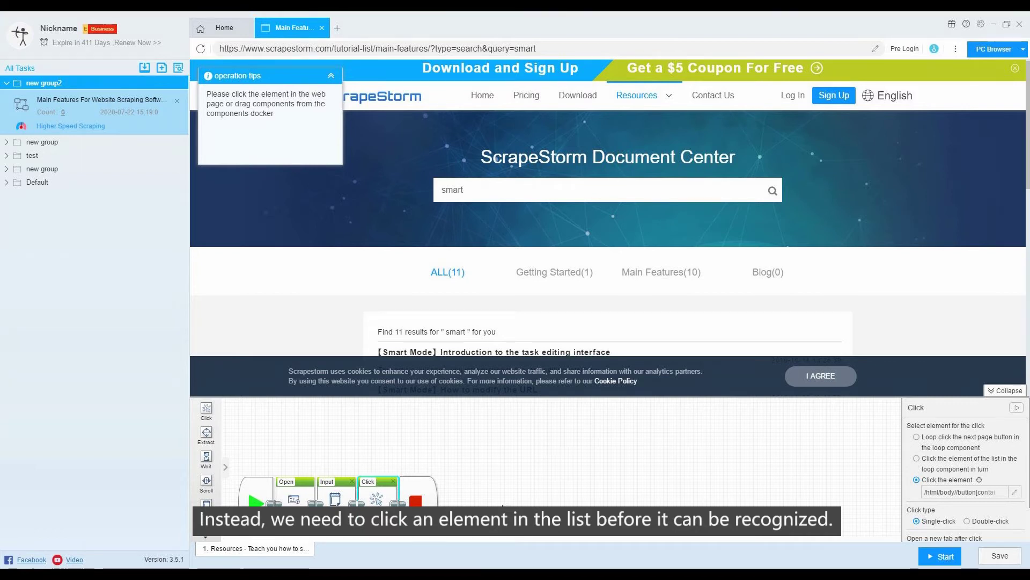
scroll(513, 364, down, 2)
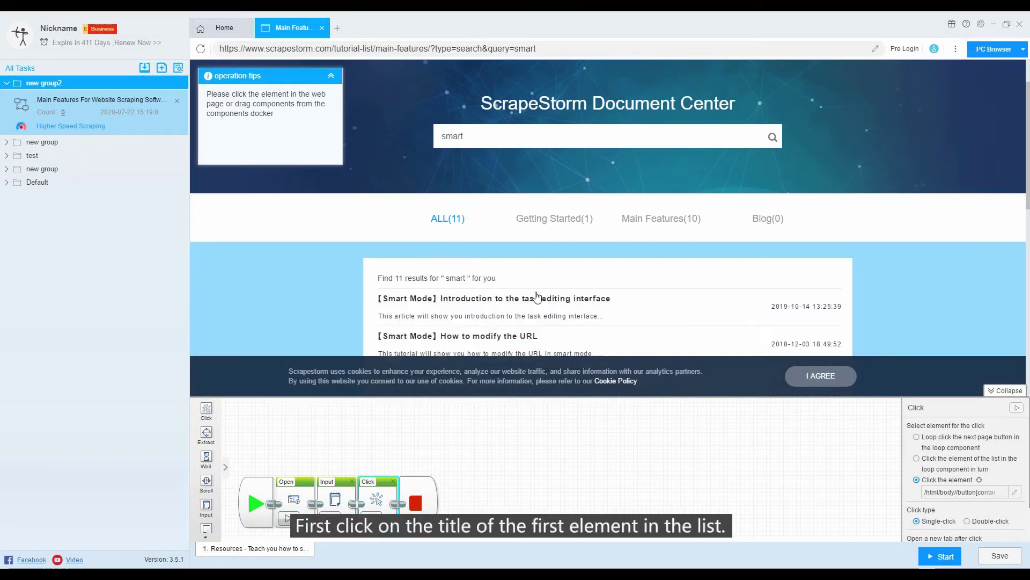
click(554, 249)
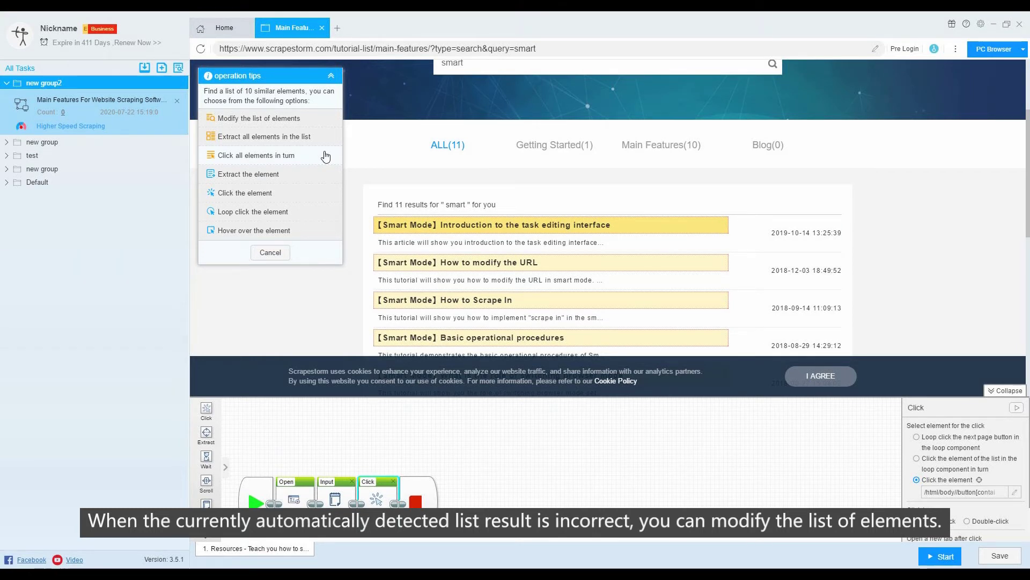
click(319, 123)
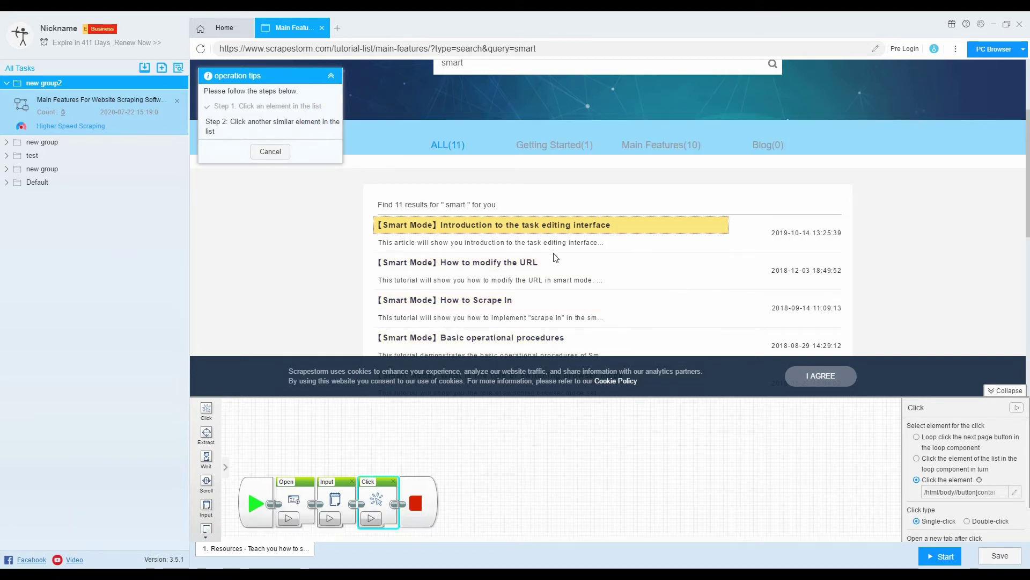
click(638, 272)
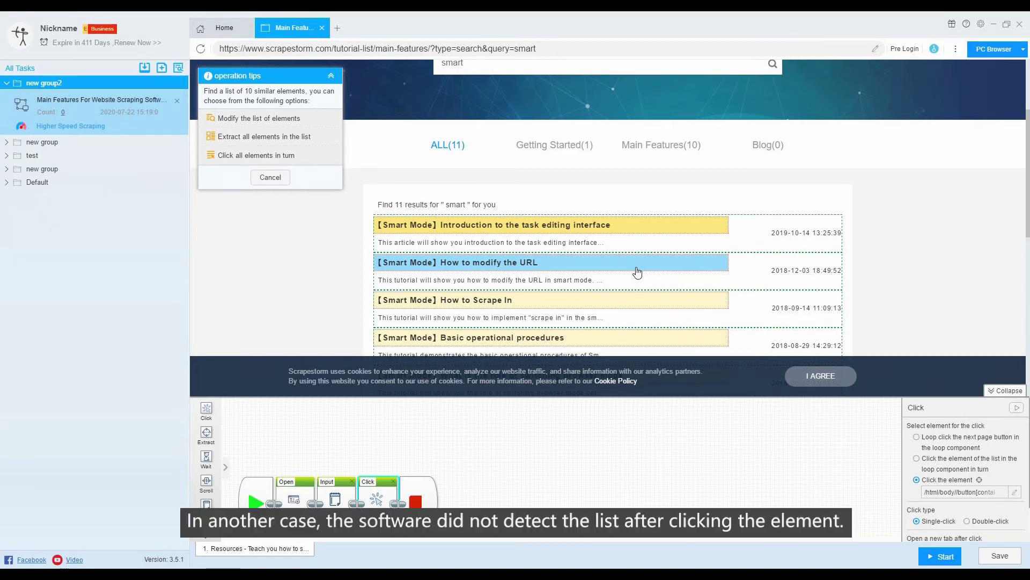
click(271, 178)
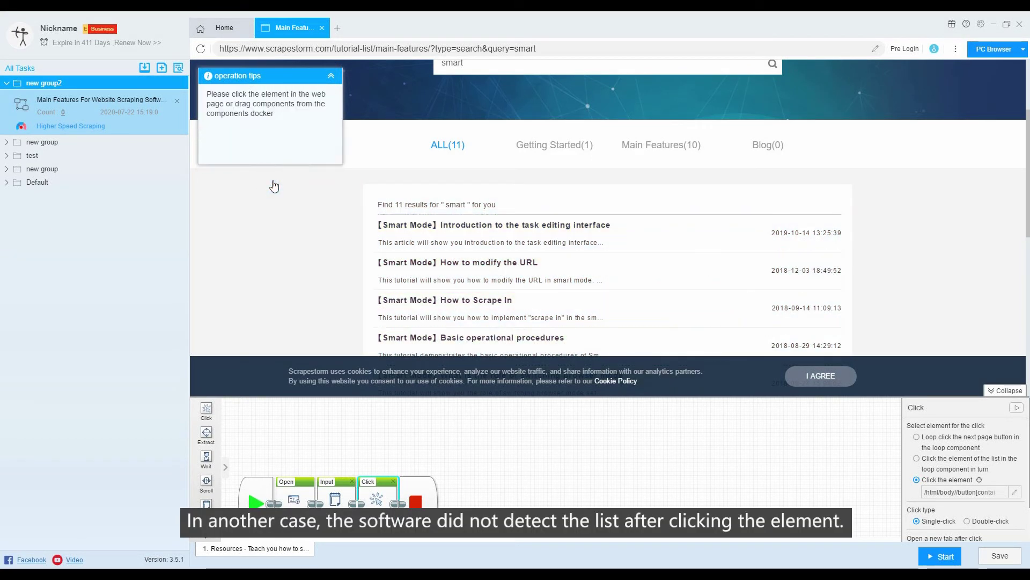
click(513, 214)
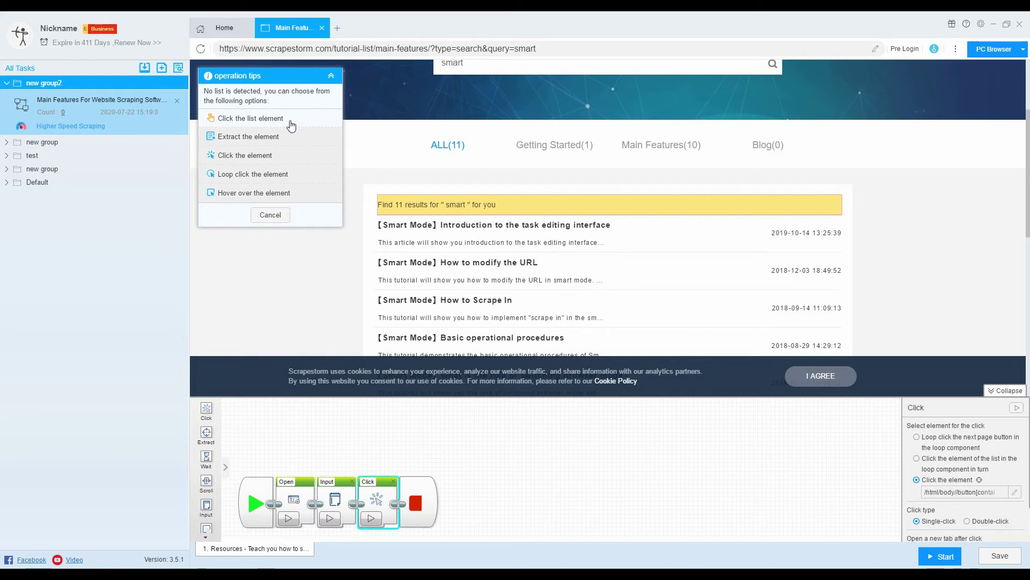
click(266, 216)
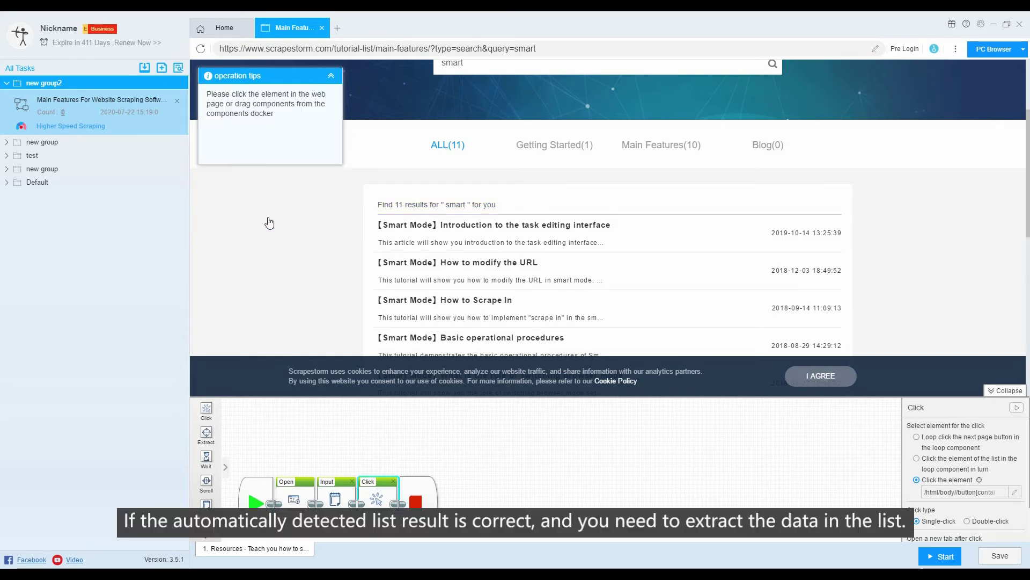
Step: Extract all elements in the search results list with automatic paging, accepting Next Page Button as the paging type
click(639, 229)
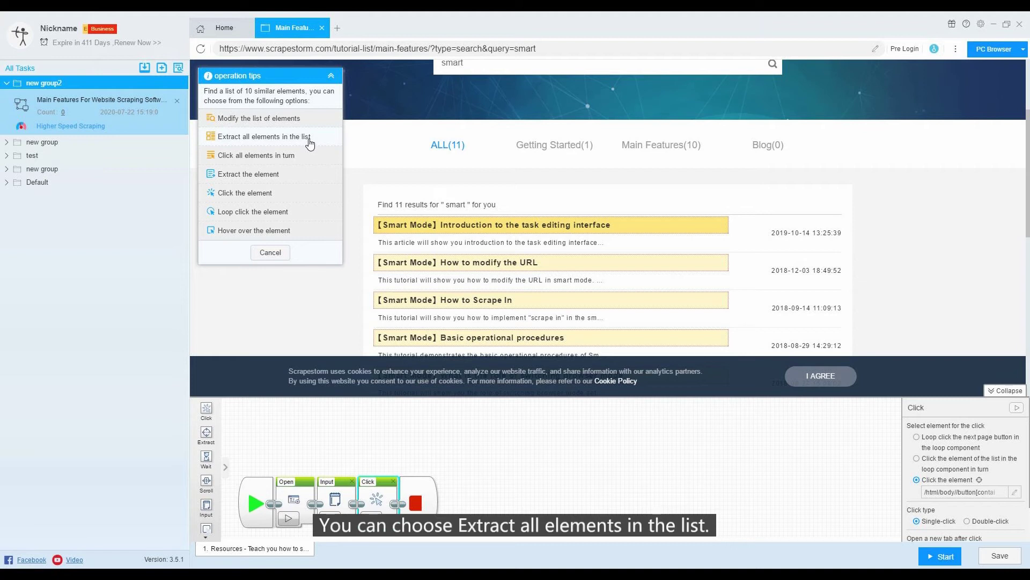
click(310, 138)
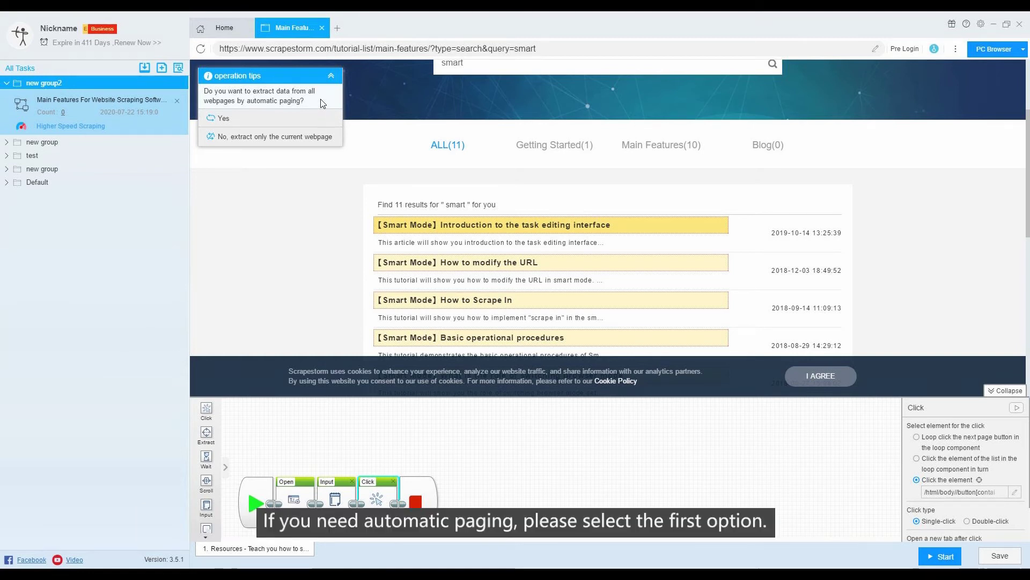
click(280, 117)
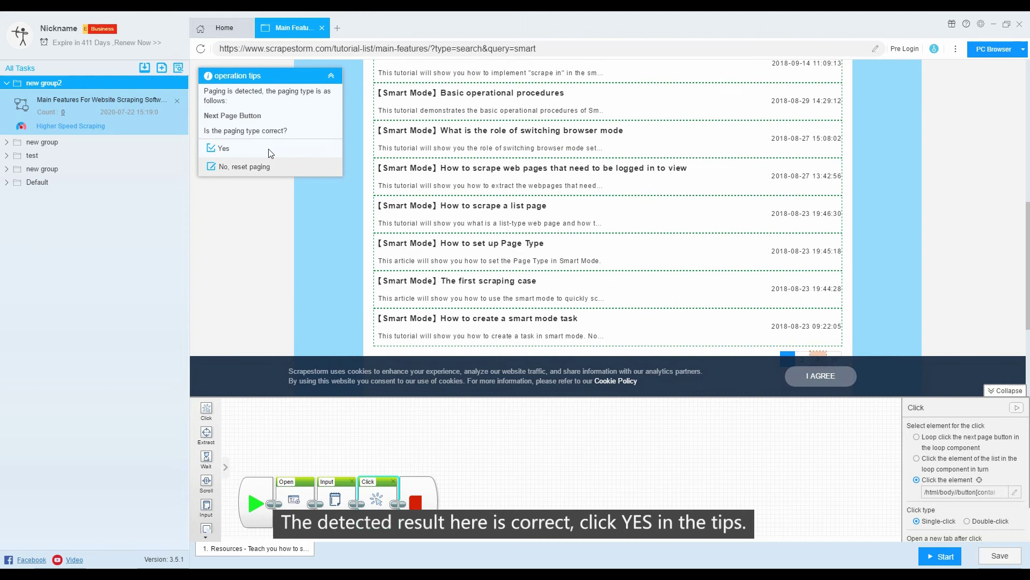
click(269, 154)
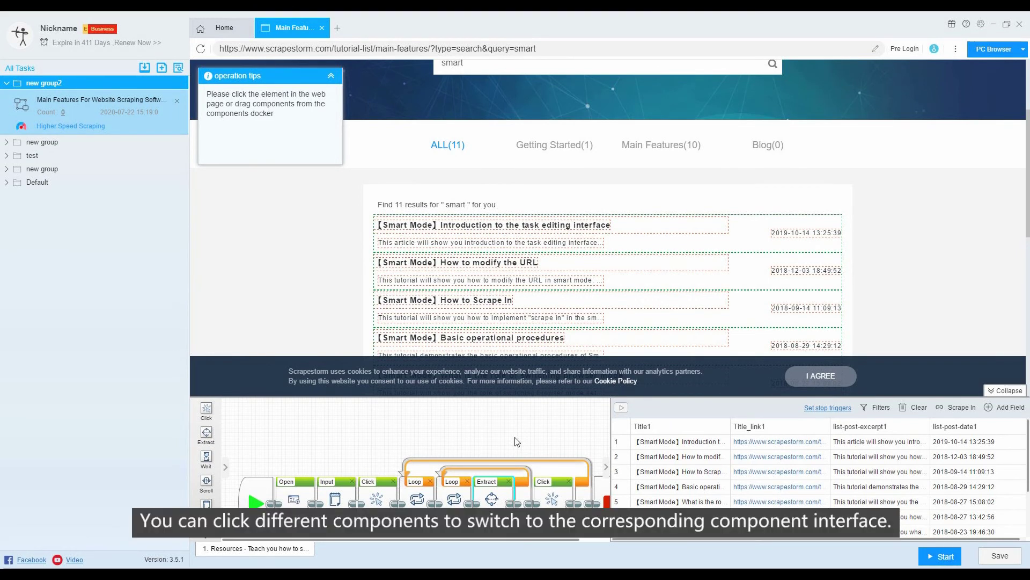
Step: Review the settings of the Input component and the extracted data fields of the Extract component
click(344, 480)
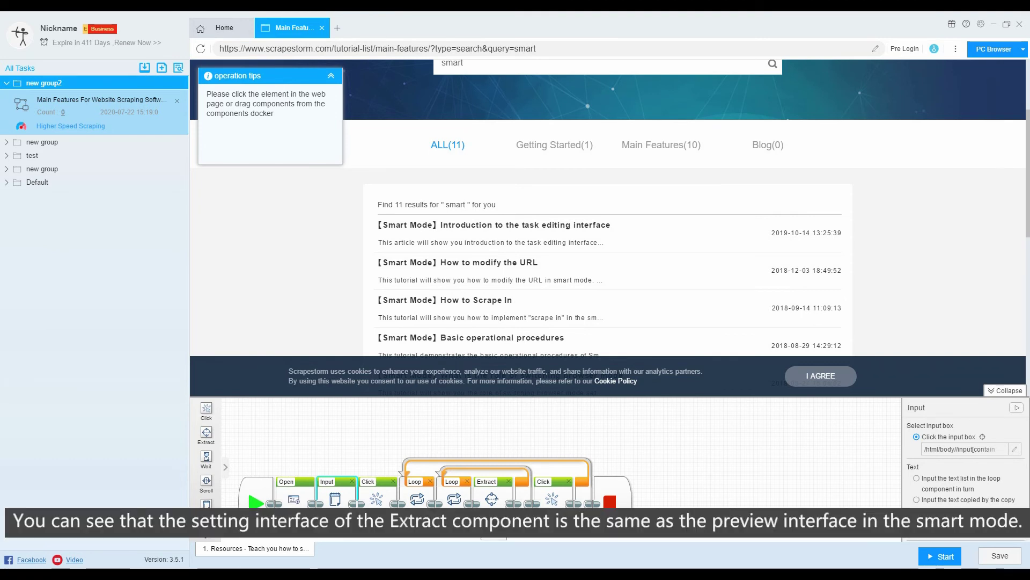
click(492, 500)
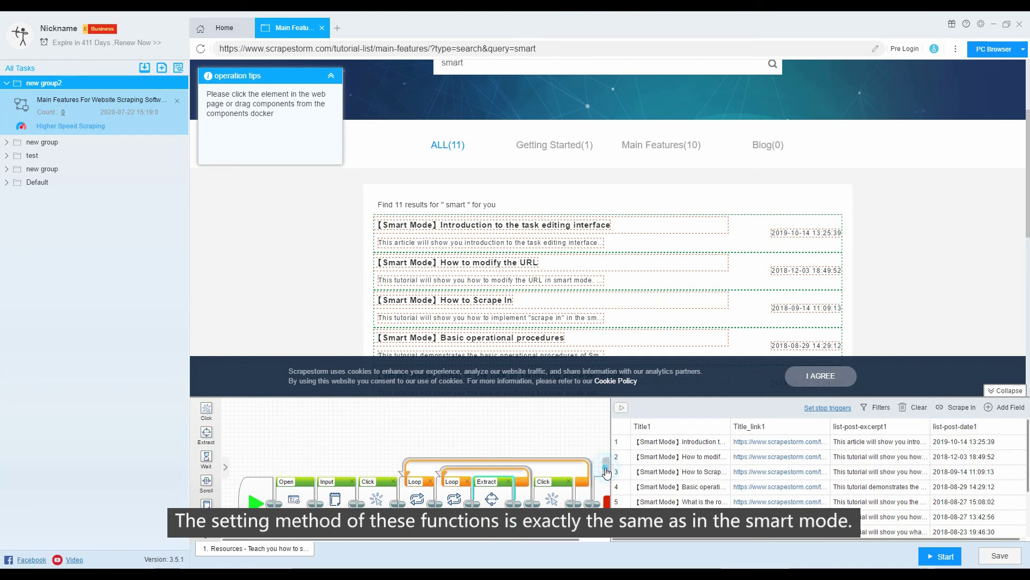
drag(607, 472, 901, 472)
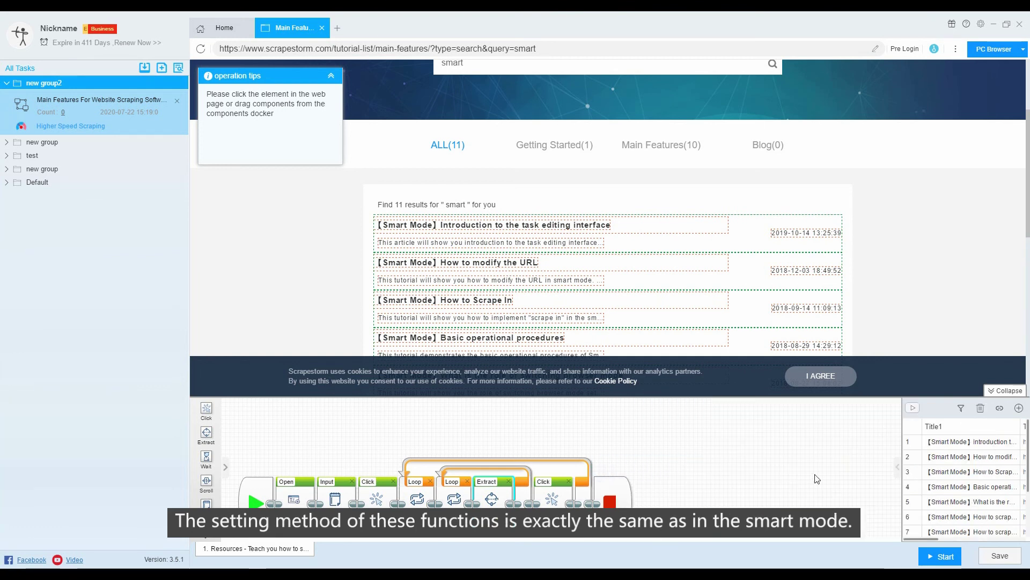
click(899, 470)
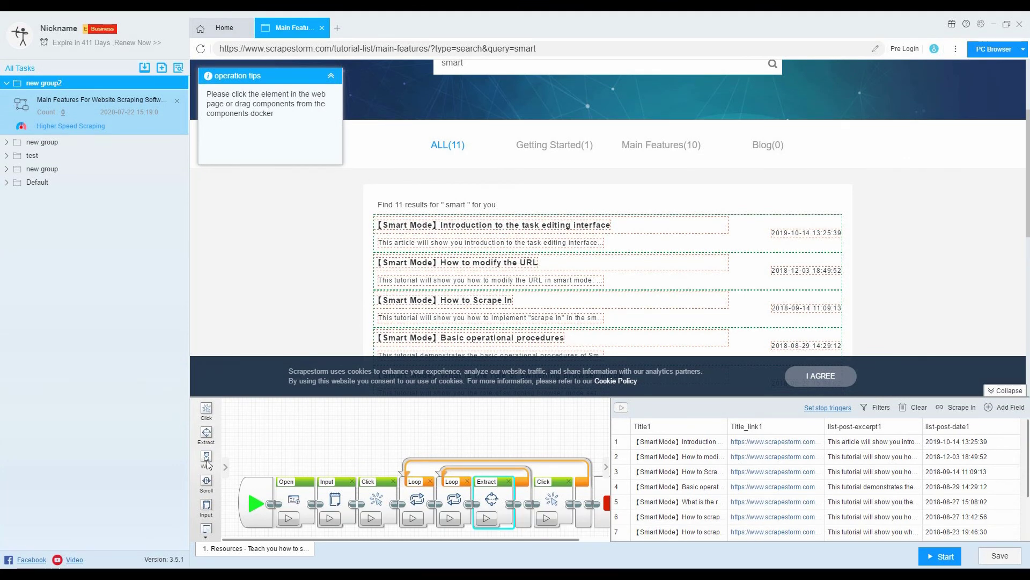
Step: Add a Wait component after the last Click inside the outer loop, with a custom waiting time of 5 seconds
drag(207, 456, 575, 491)
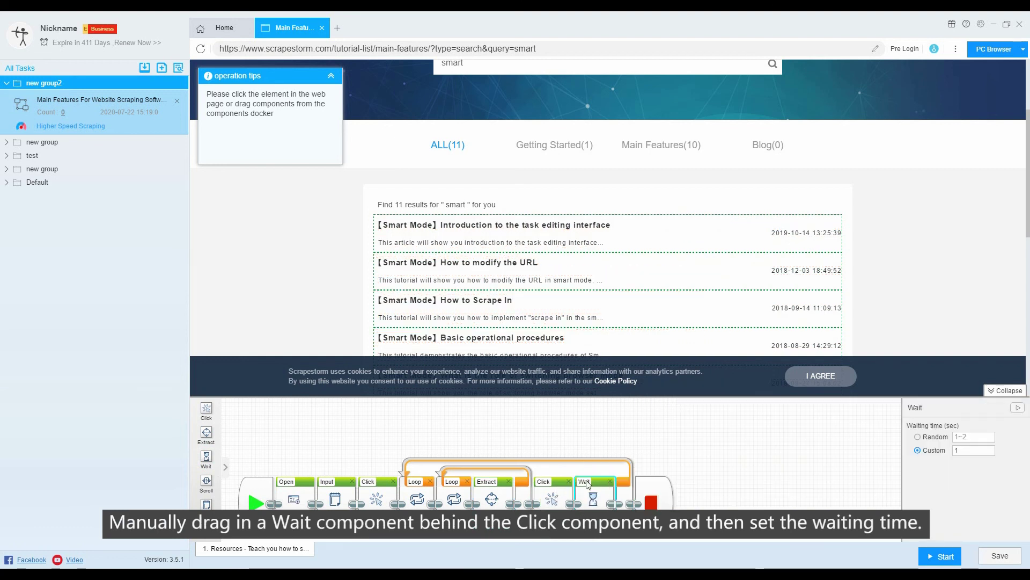
double_click(965, 450)
key(BackSpace)
text(5)
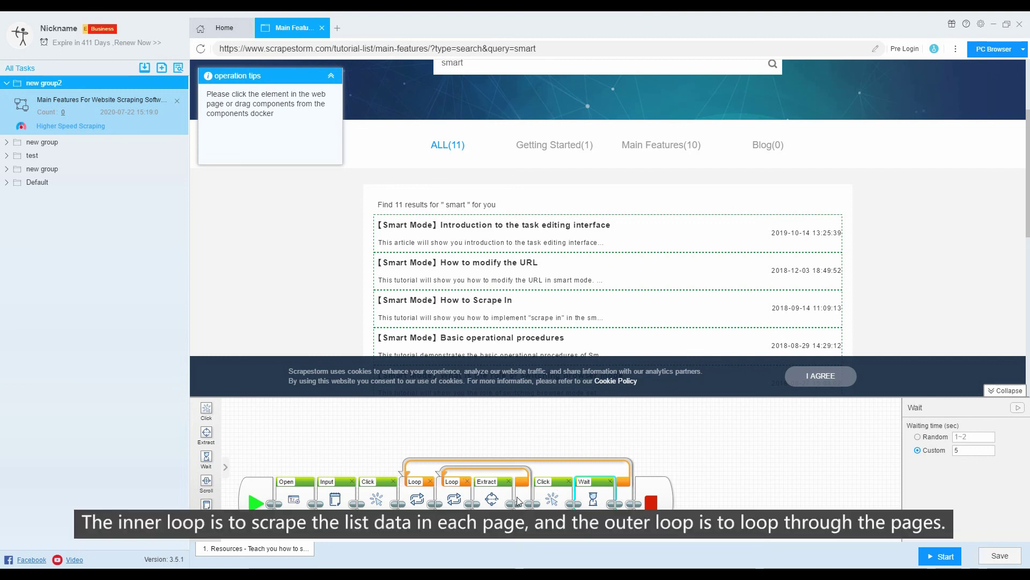
Step: Open the settings of the outer loop that handles paging
click(625, 491)
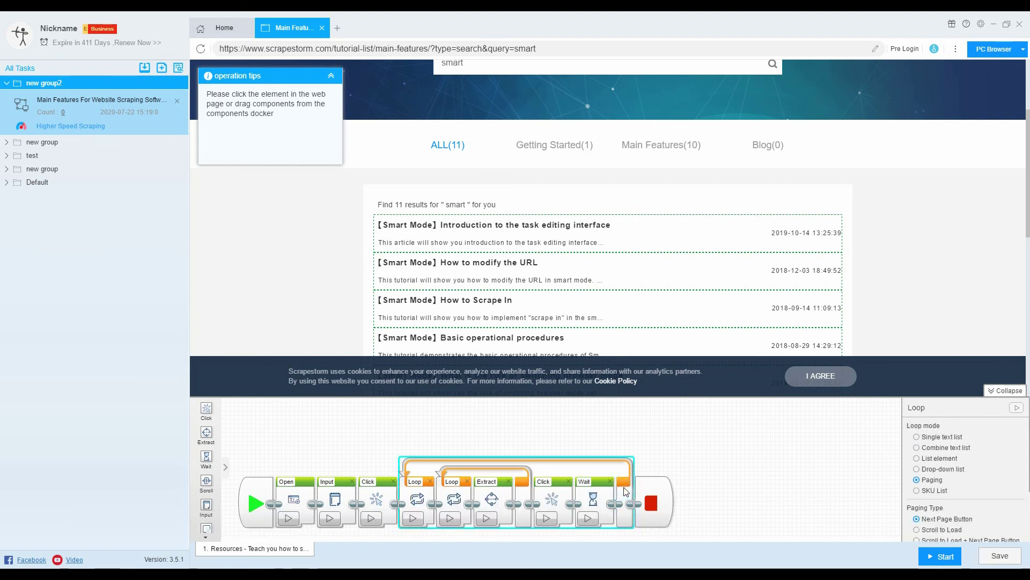